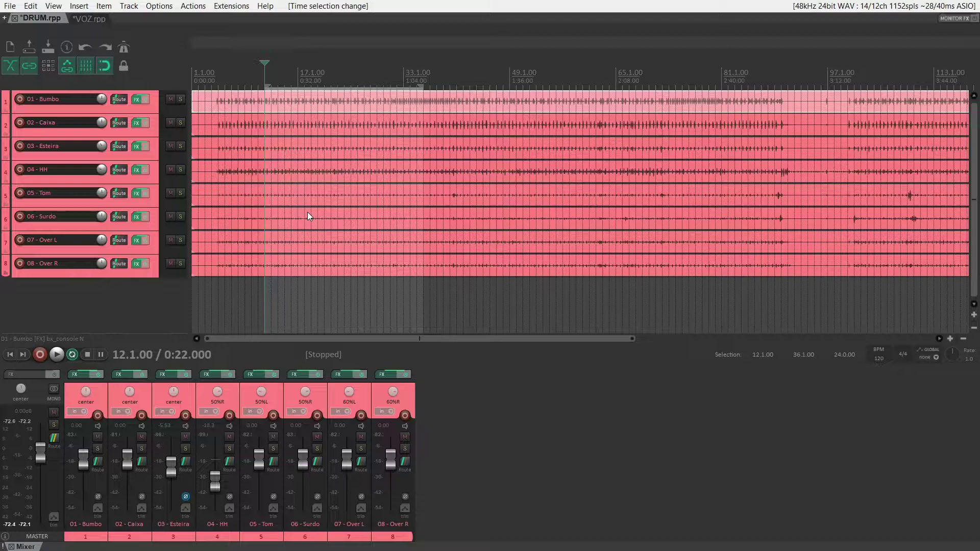
Listen to the drum mix from the start of the time selection at bar 12
key(space)
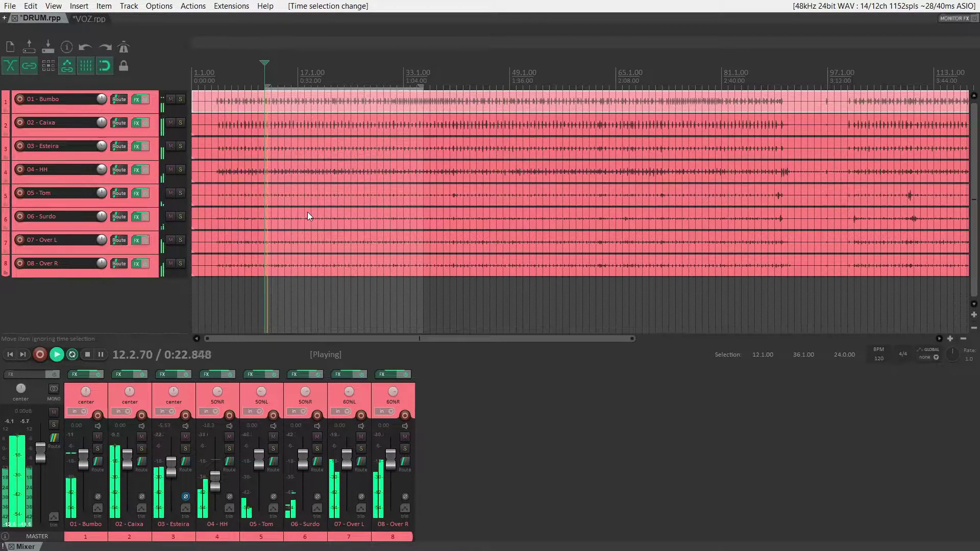
scroll(305, 214, up, 1)
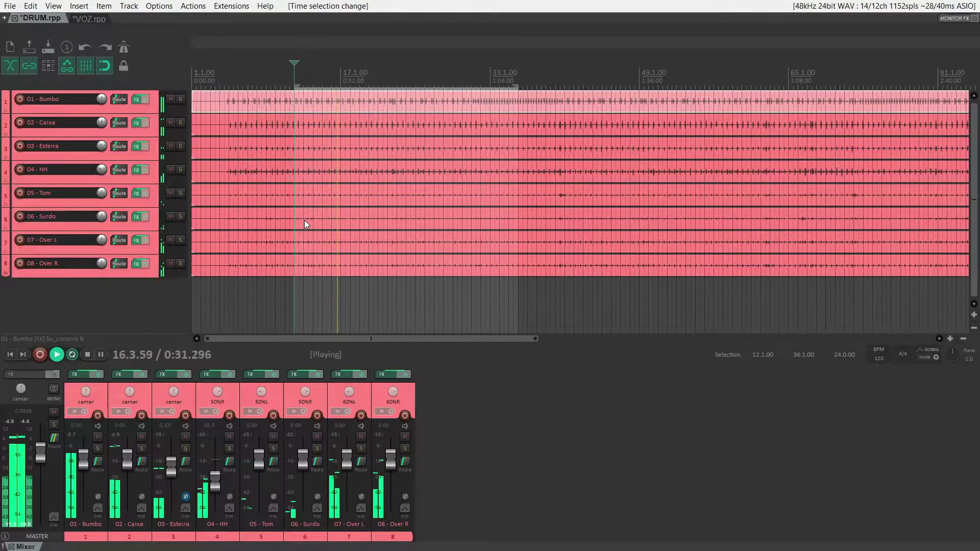
key(space)
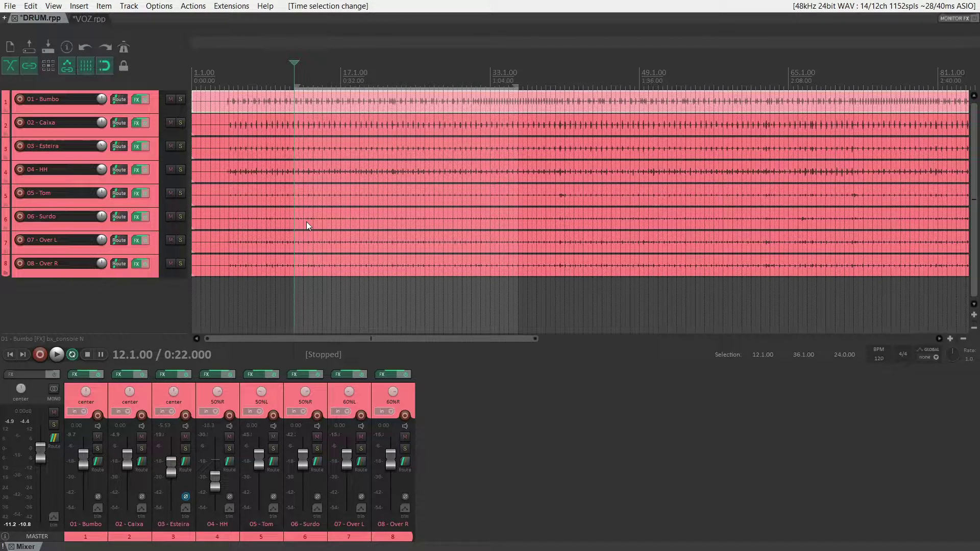
Insert a new track above 01 - Bumbo and name it BATERIA
double_click(97, 300)
drag(151, 296, 119, 97)
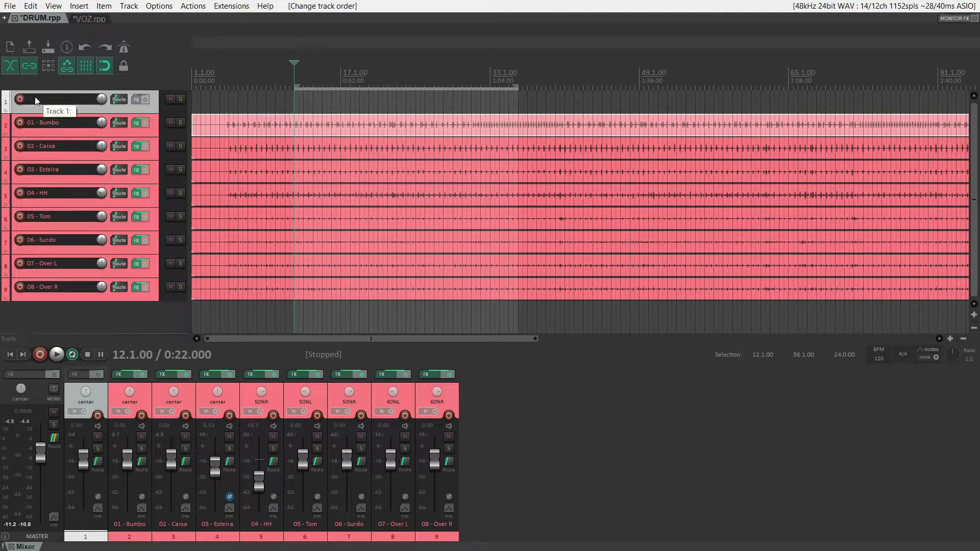
double_click(36, 97)
text(BATERIA)
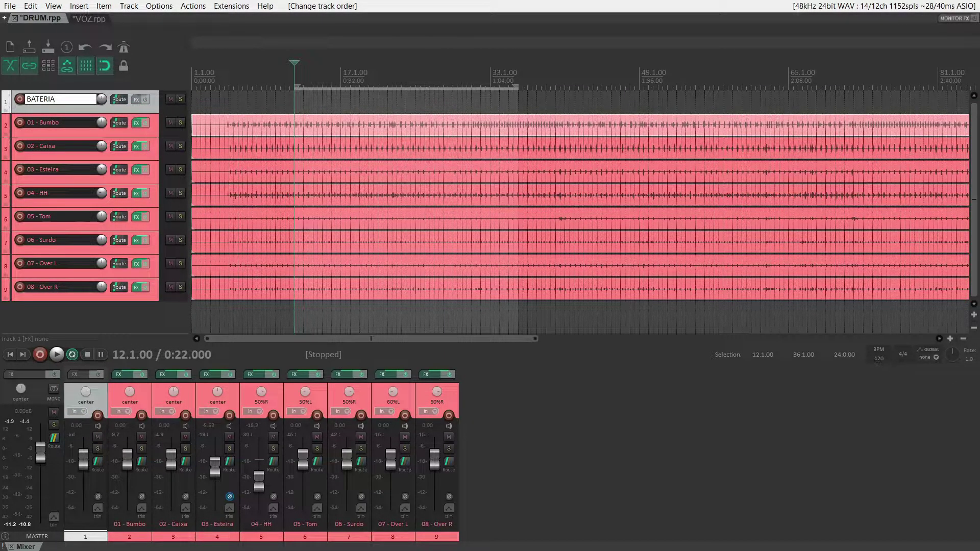
key(Return)
Colour the BATERIA track with the same salmon pink as the drum tracks
key(shift+c)
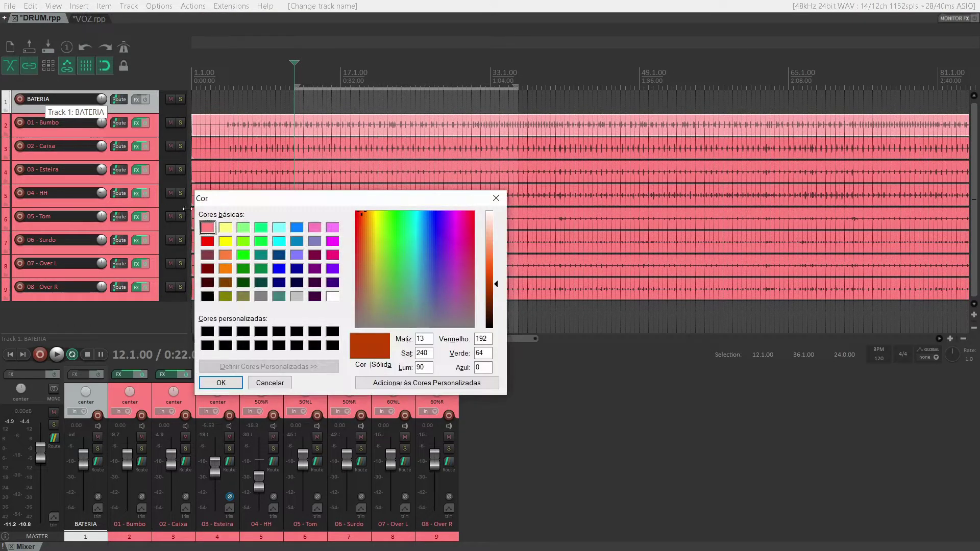
click(207, 227)
click(221, 382)
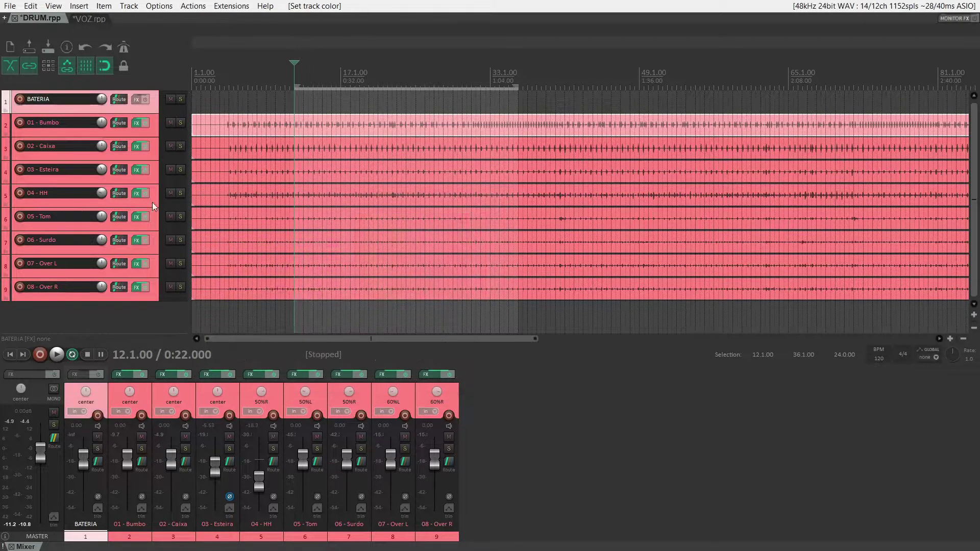
Nest the eight drum tracks, 01 - Bumbo through 08 - Over R, inside BATERIA as a folder
click(154, 130)
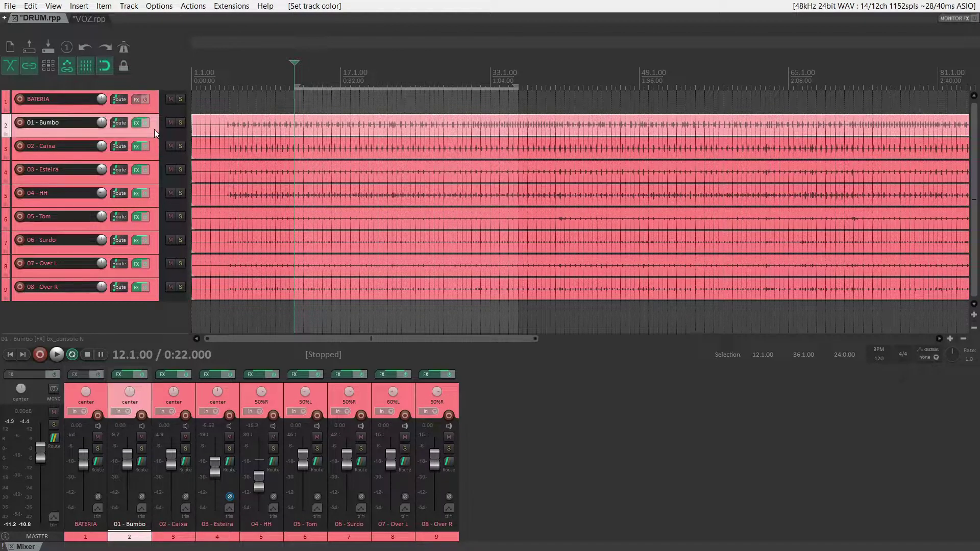
shift+click(153, 289)
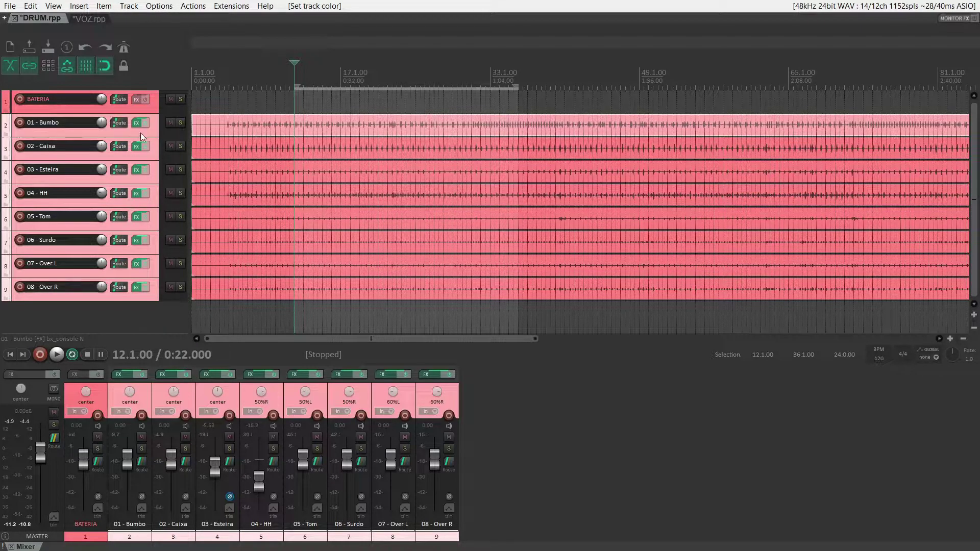
drag(153, 124, 94, 103)
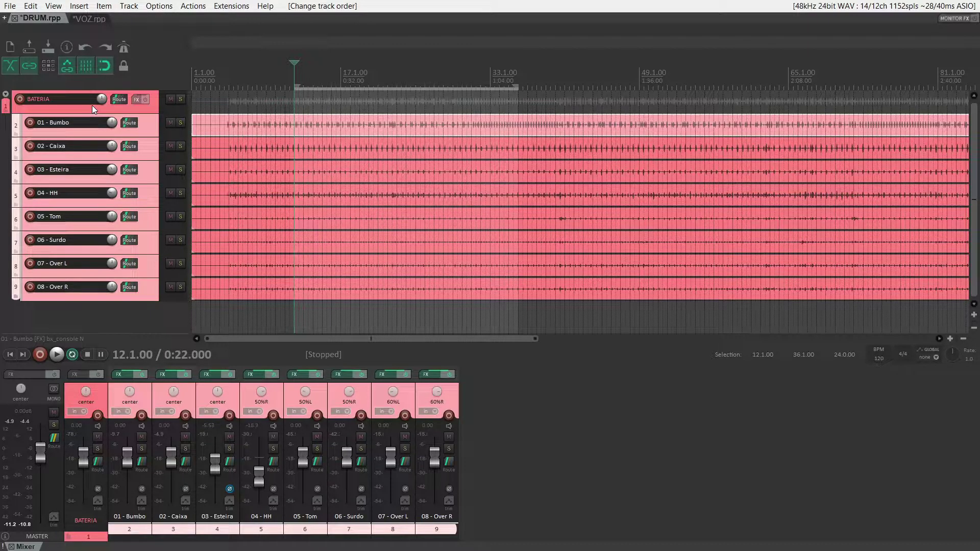
Add the ReaComp (Cockos) compressor to the BATERIA folder track and move its window clear of the track list
click(139, 100)
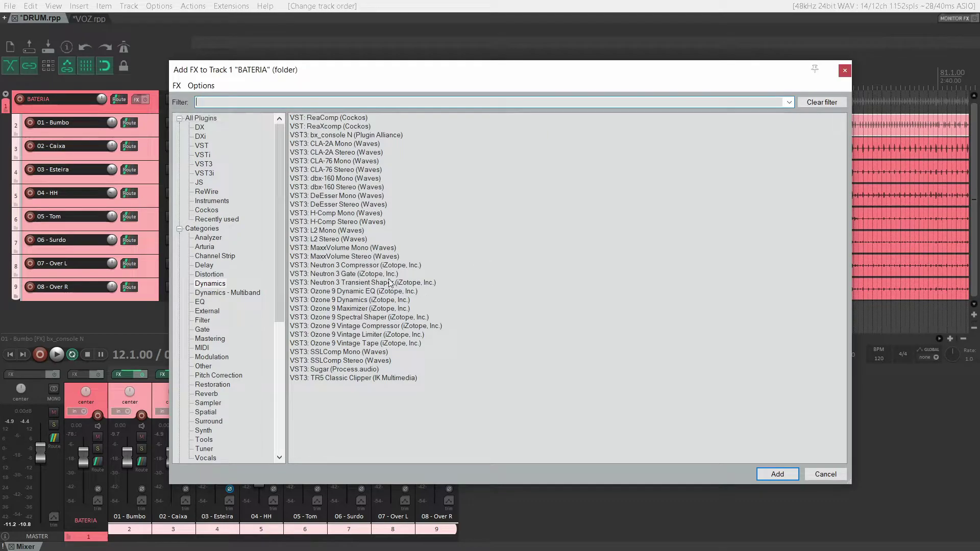
double_click(314, 119)
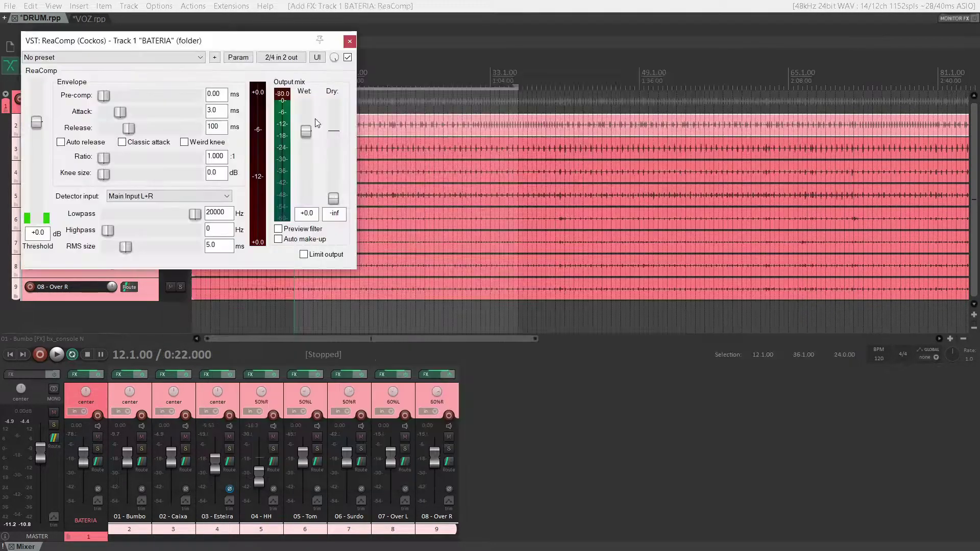
drag(249, 41, 815, 74)
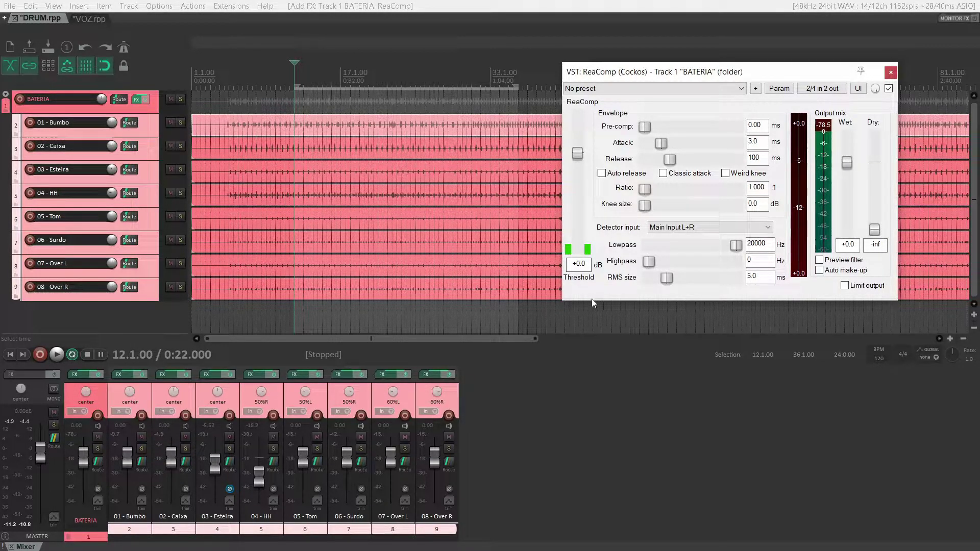
Set the BATERIA compressor's ratio to 4:1 and its attack to 20 ms
double_click(756, 188)
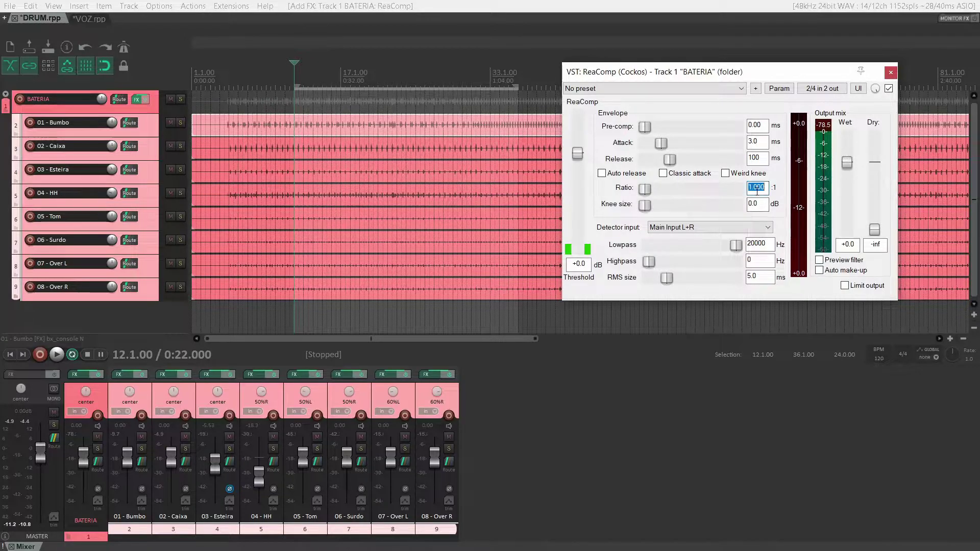
key(Return)
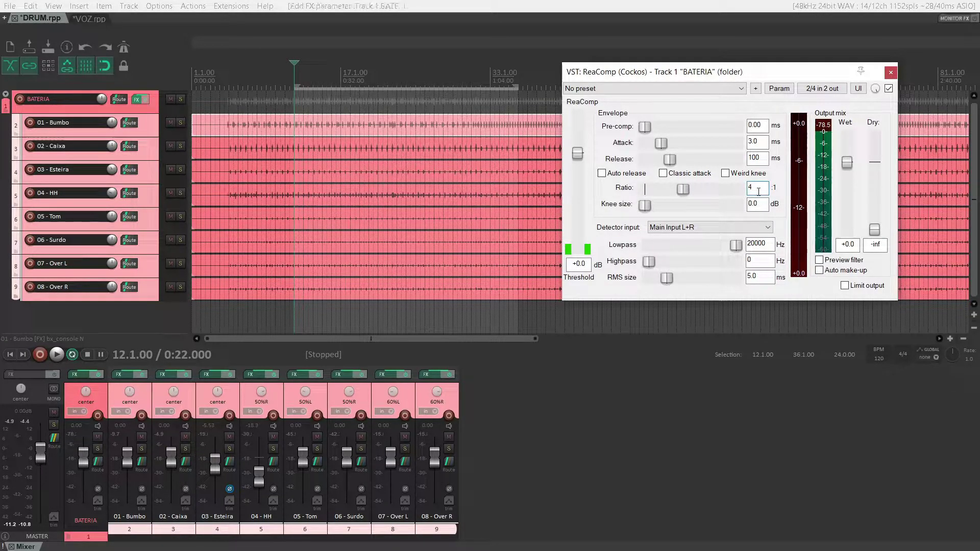
double_click(761, 143)
text(20)
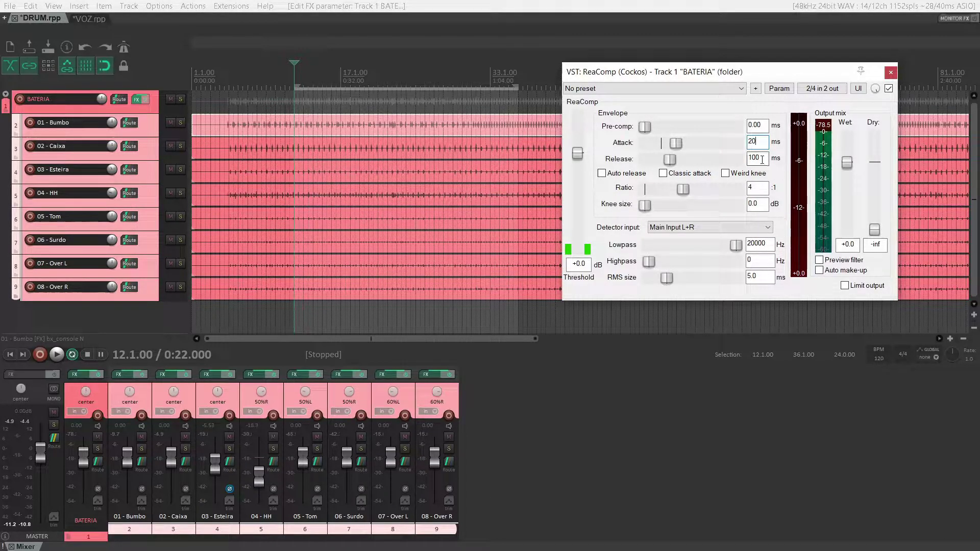
Lower the BATERIA compressor's threshold to -17.4 dB while listening to the drums
drag(578, 155, 578, 164)
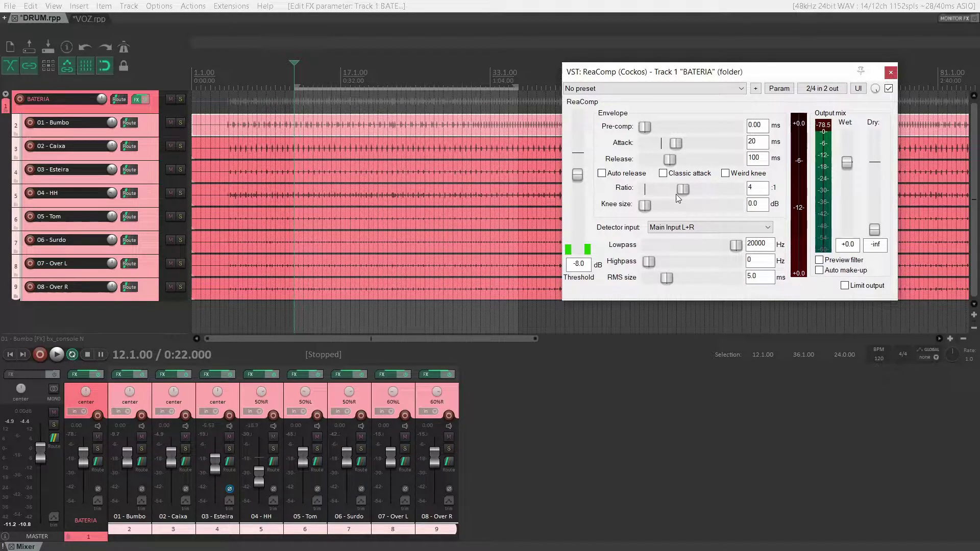
key(space)
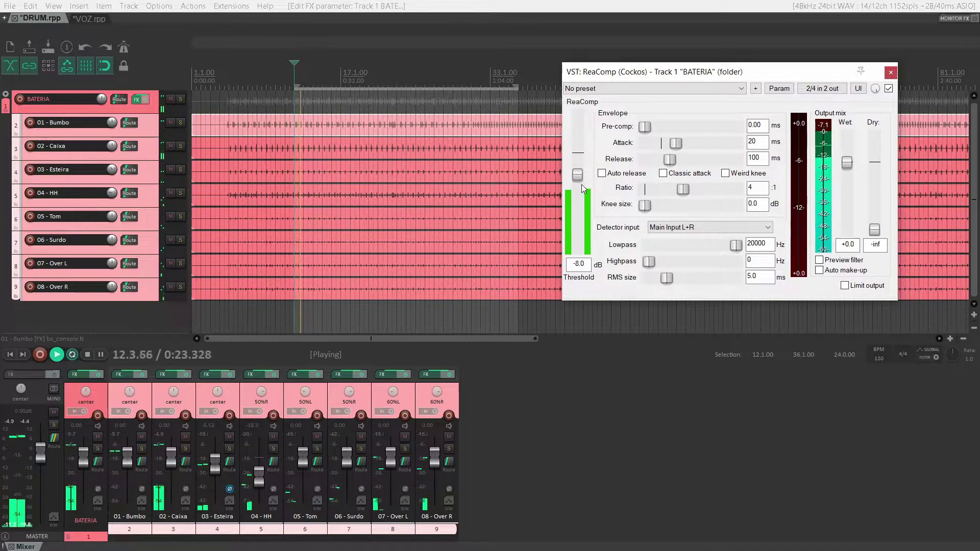
drag(578, 179, 579, 202)
key(space)
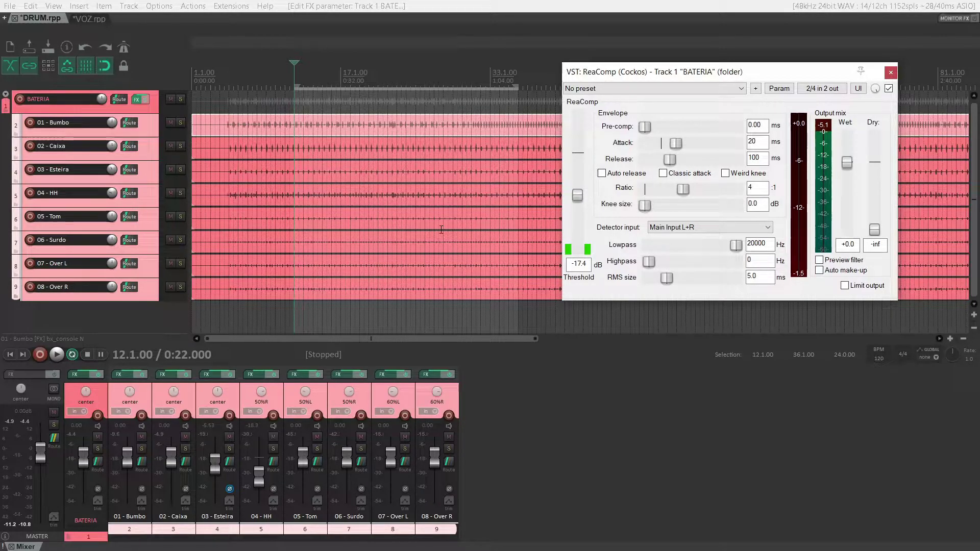
Add a new track below the drum folder, close the BATERIA compressor window, and name the track COMPRESSOR
double_click(159, 317)
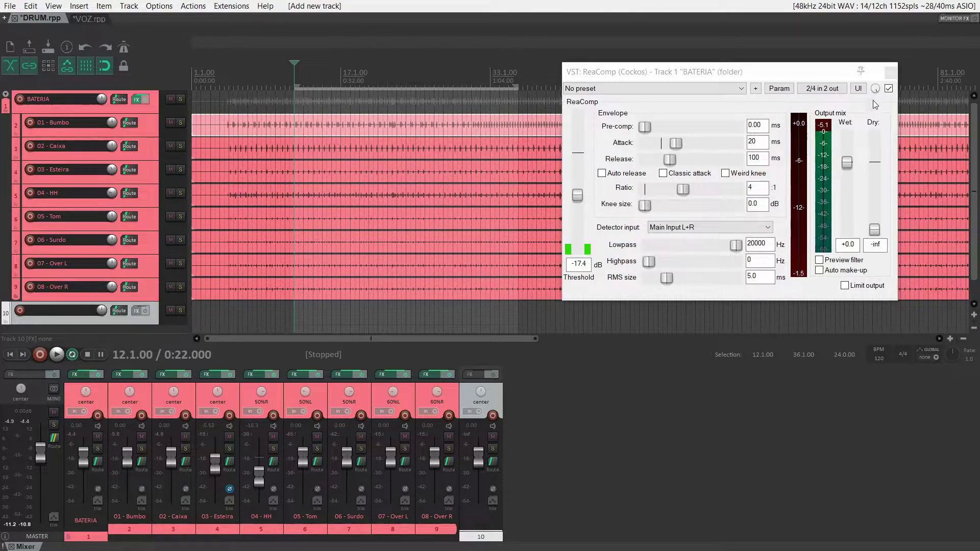
click(892, 72)
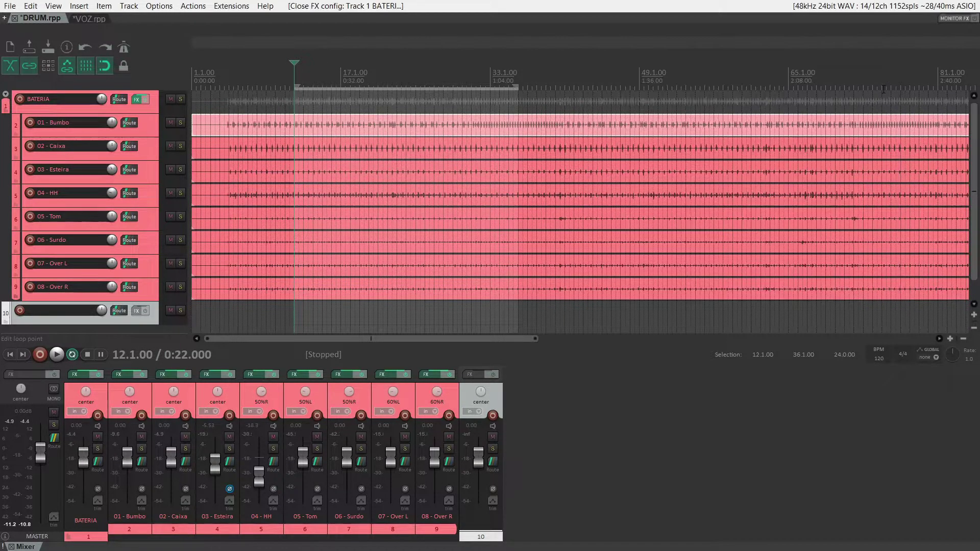
double_click(63, 311)
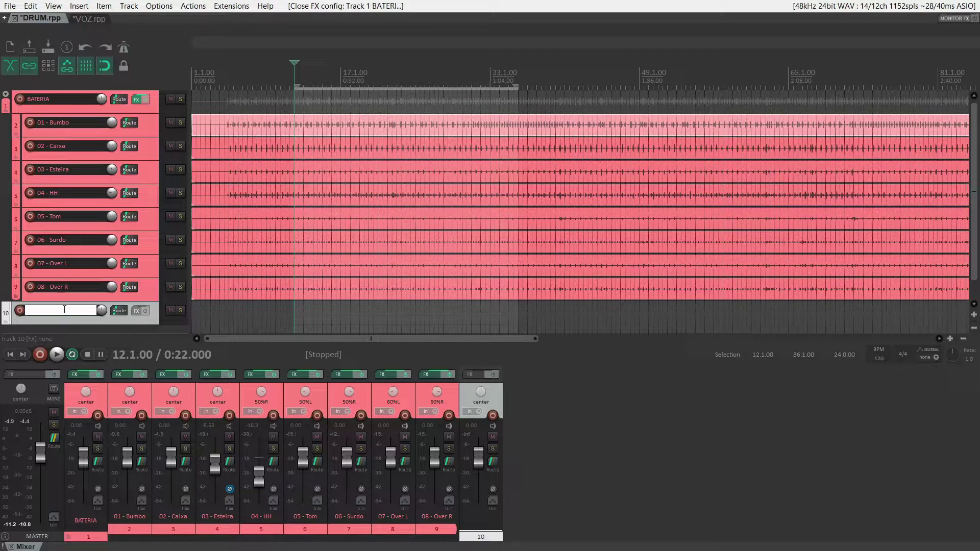
text(COMPRESS)
text(ÃO)
key(BackSpace)
key(BackSpace)
text(OR)
key(Return)
Colour the COMPRESSOR track light yellow
double_click(66, 313)
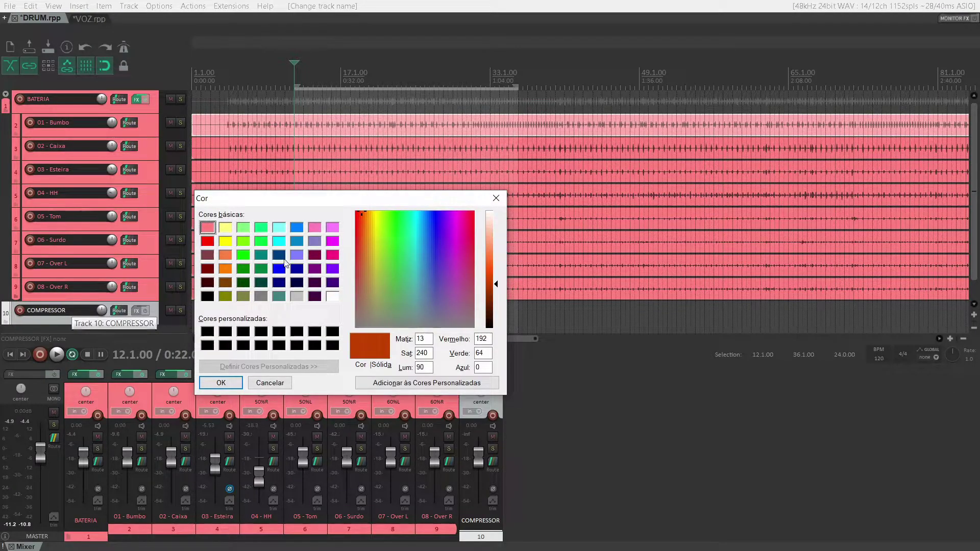
click(225, 228)
click(218, 383)
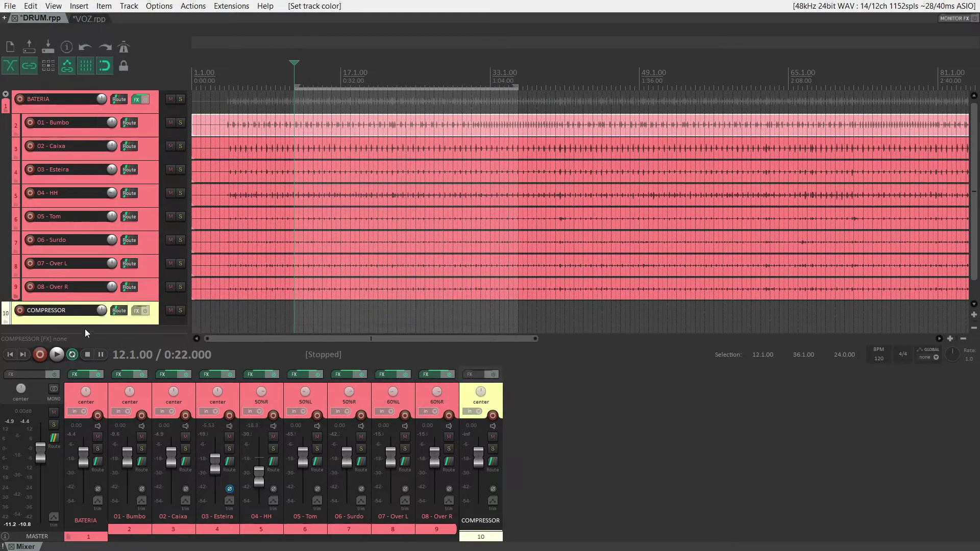
Add ReaComp (Cockos) to the COMPRESSOR track and move its window clear of the track list
click(137, 310)
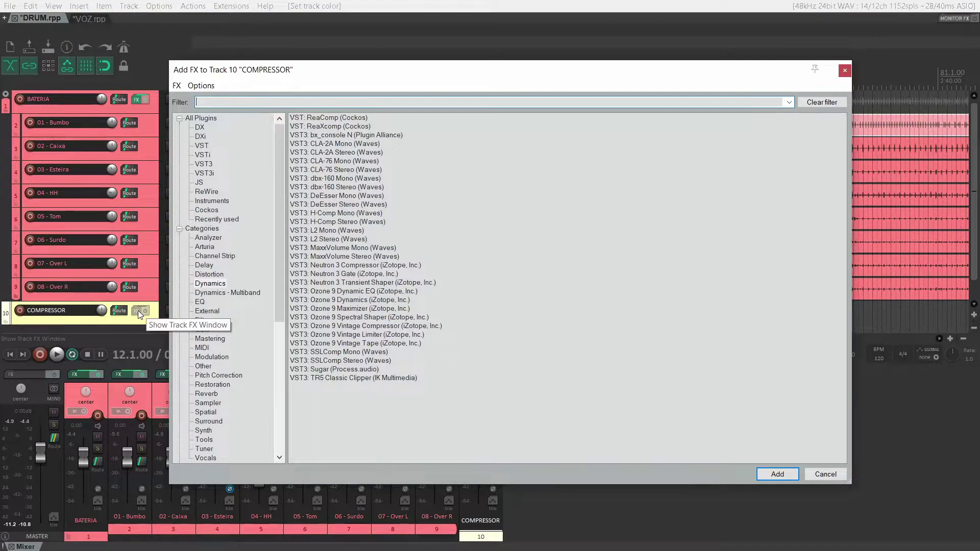
double_click(324, 121)
drag(267, 44, 901, 32)
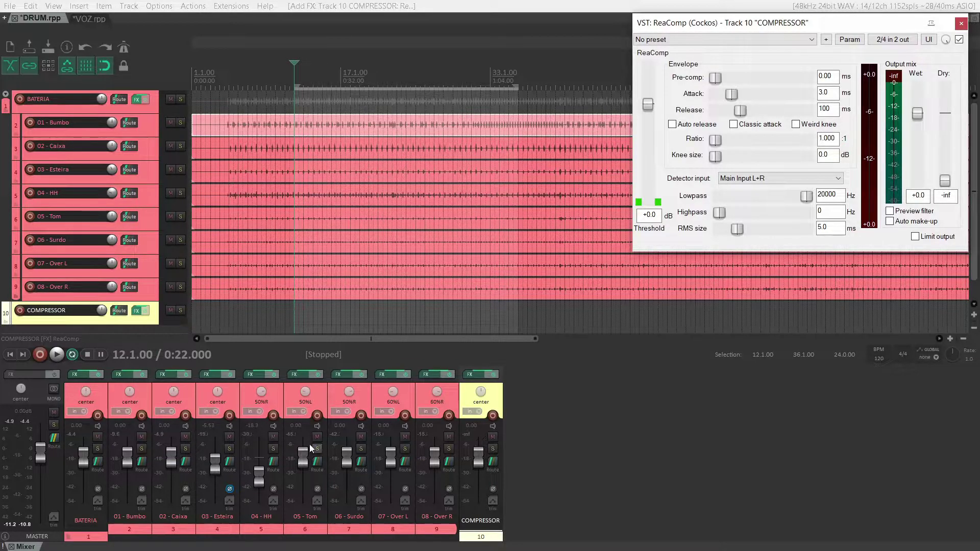
Play the mix briefly and create a post-fader send from the BATERIA folder to the COMPRESSOR track
mouse_move(256, 475)
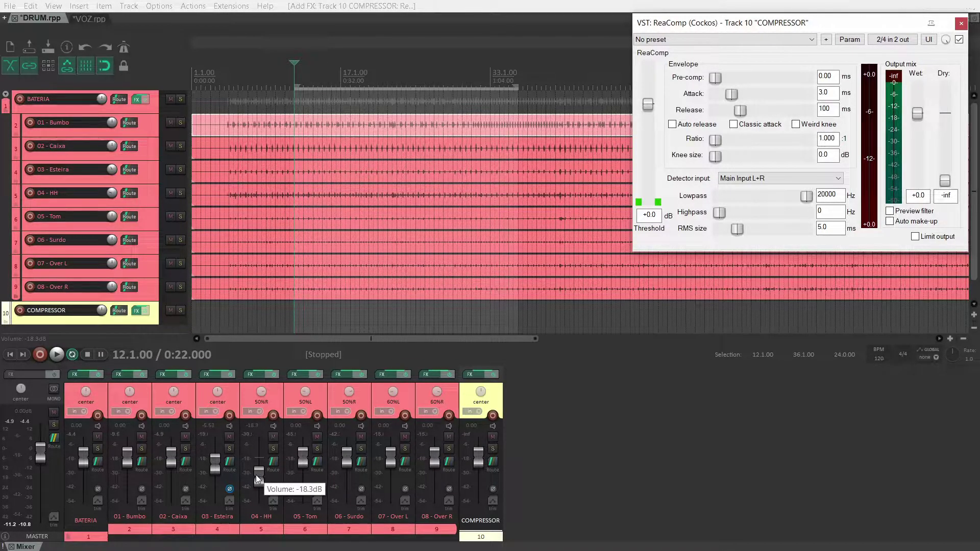
key(space)
key(space)
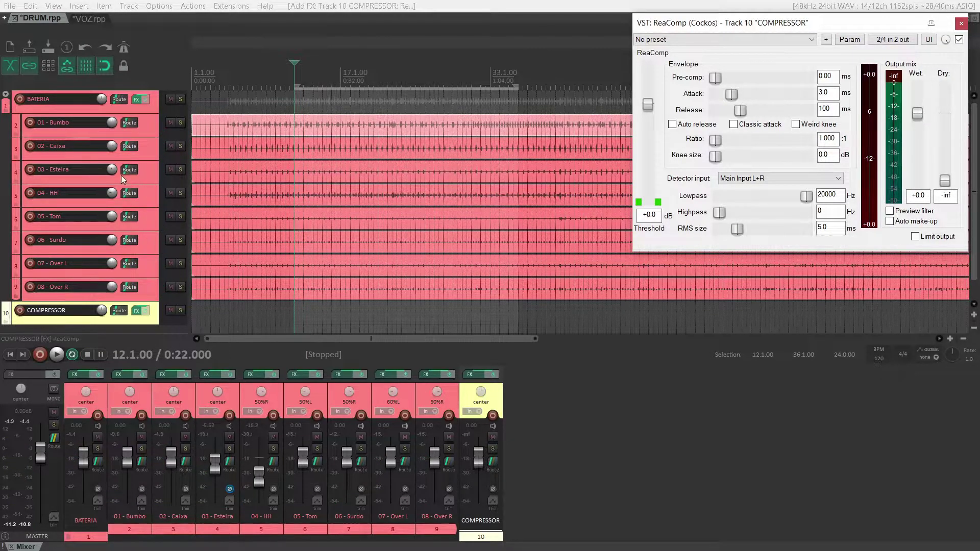
drag(115, 103, 336, 248)
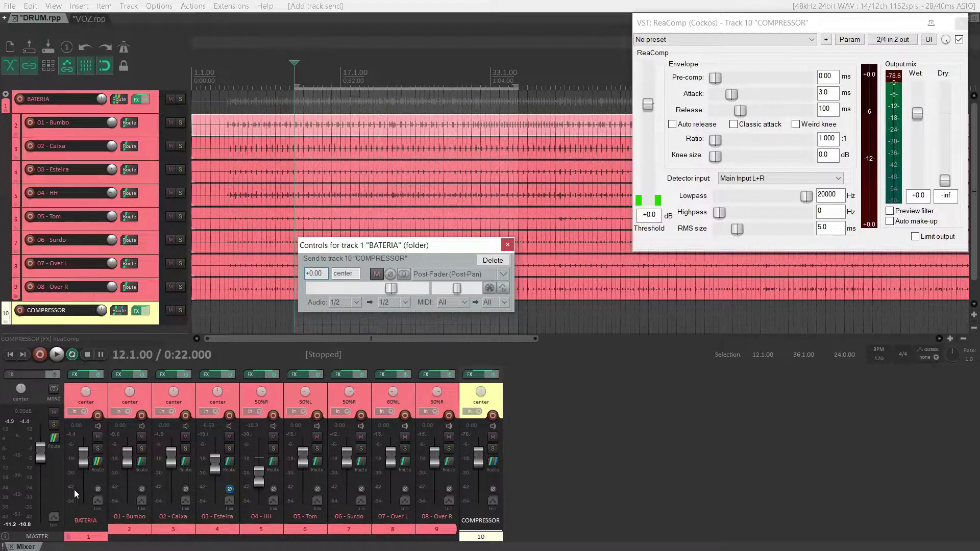
Pull the BATERIA volume fader far down and reset it to its default level
drag(81, 460, 81, 492)
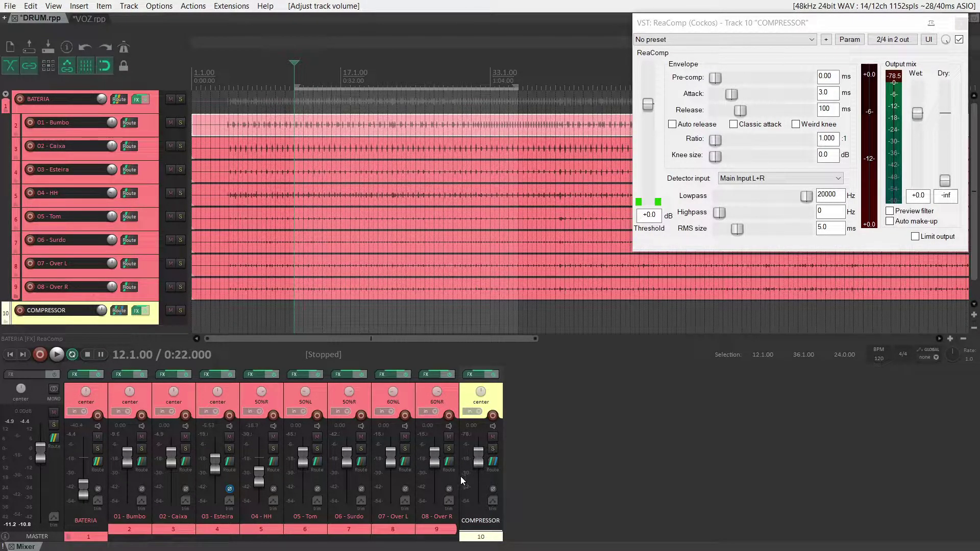
double_click(83, 493)
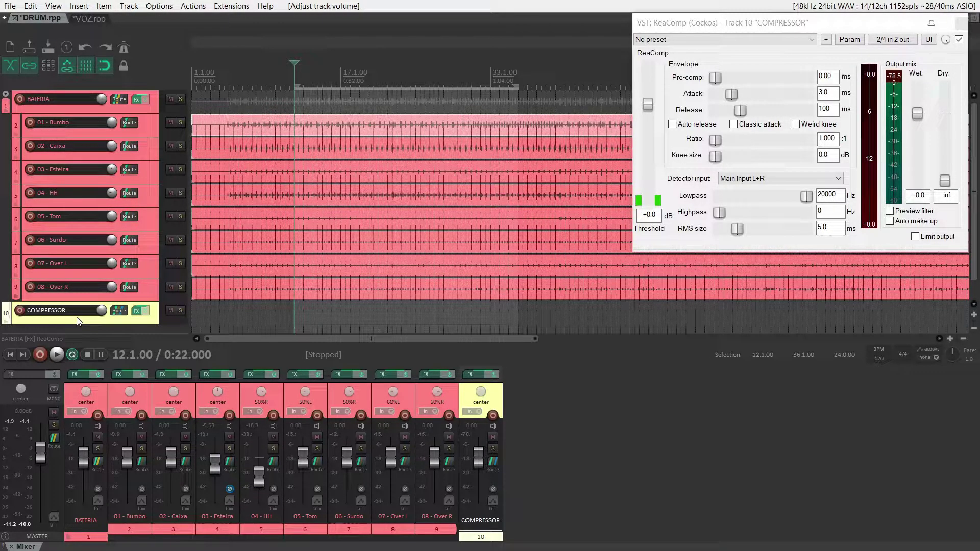
Disable the master send of the BATERIA folder and mute the COMPRESSOR track
right_click(98, 463)
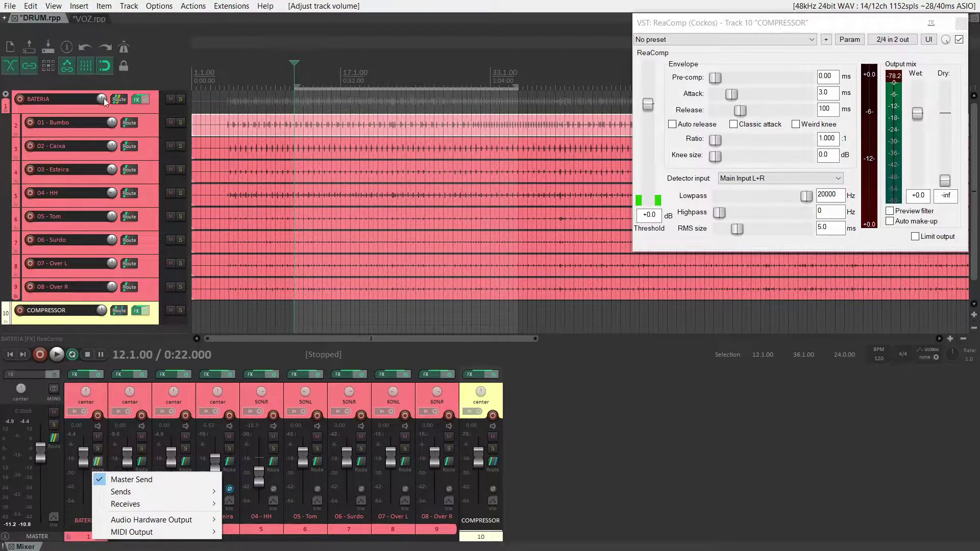
right_click(122, 97)
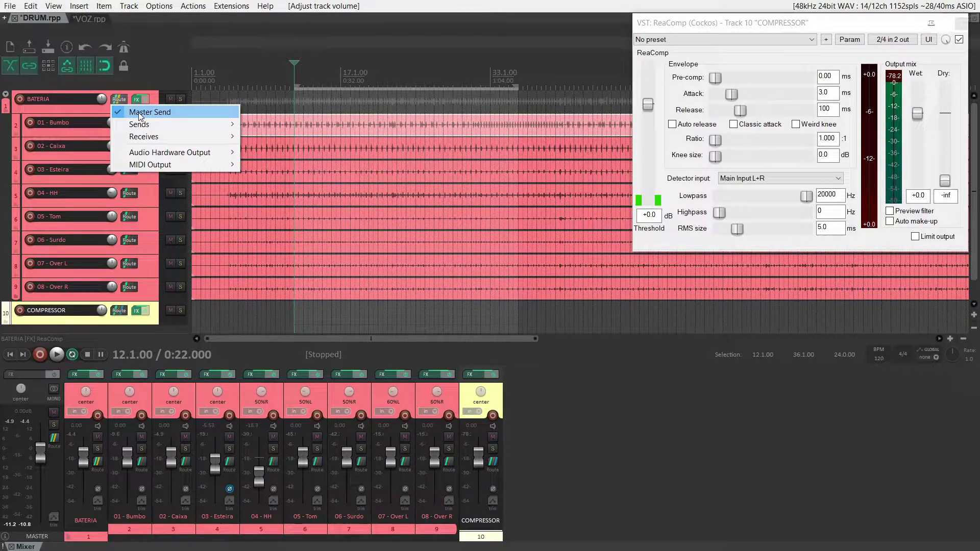
click(140, 114)
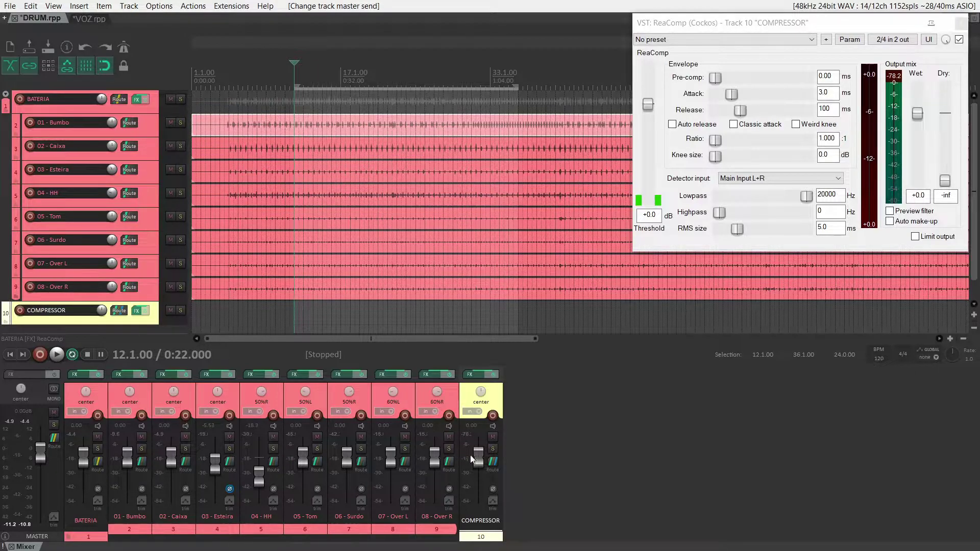
click(493, 437)
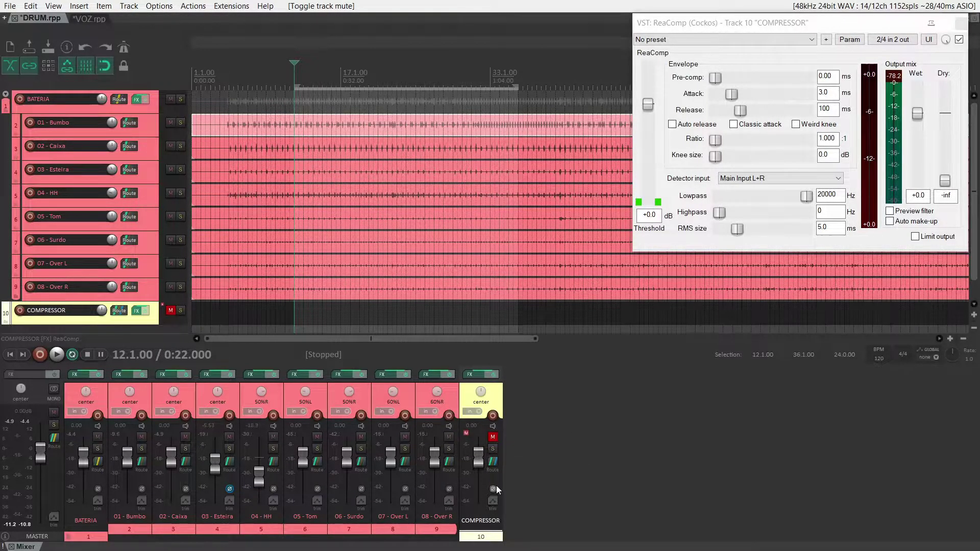
Play the mix with the COMPRESSOR track muted, stop playback, and unmute the track
key(space)
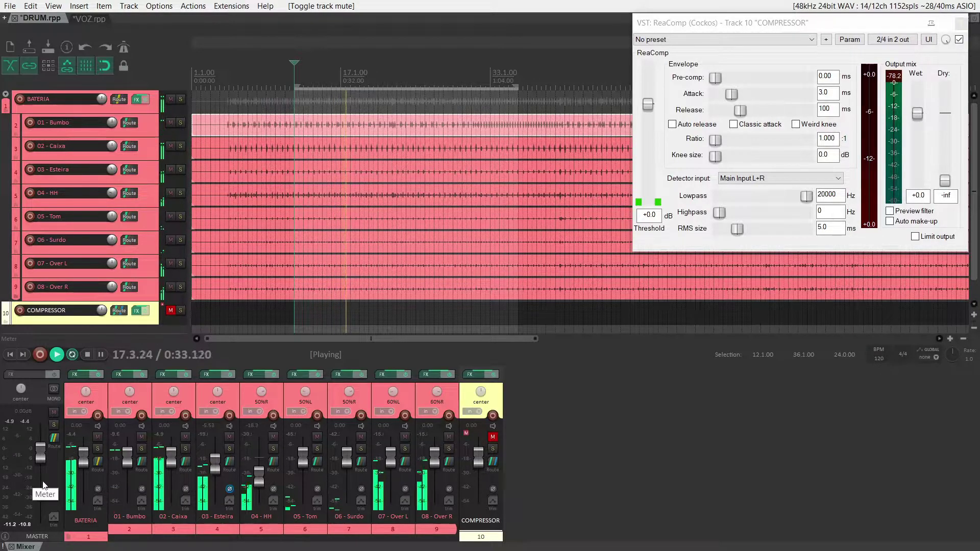
key(space)
click(493, 437)
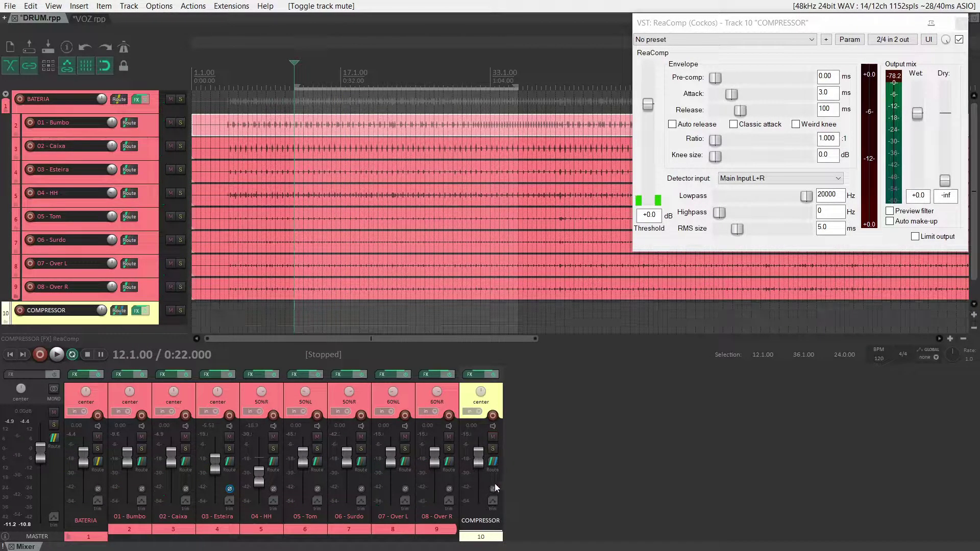
Play the mix while pulling the COMPRESSOR volume fader down, reset the fader to its default level, and stop playback
key(space)
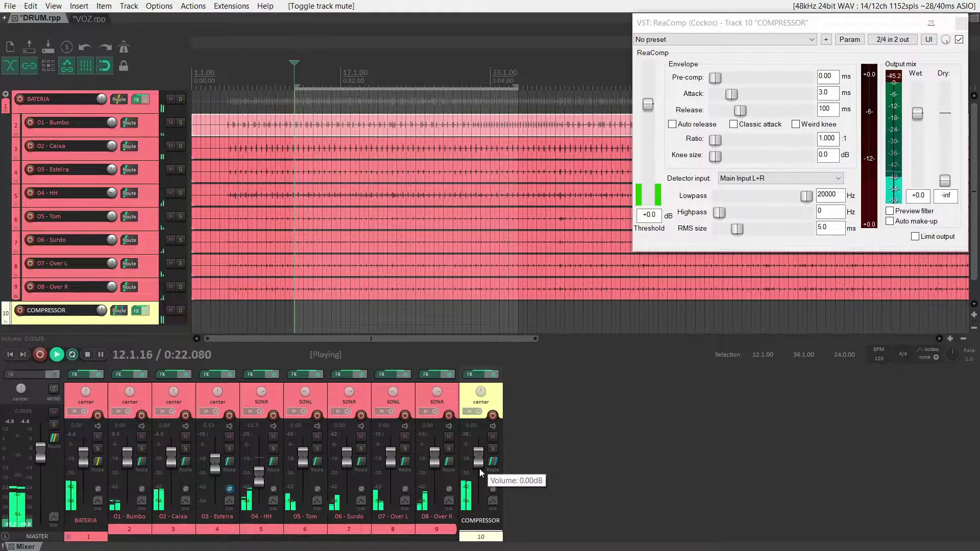
drag(479, 466, 483, 511)
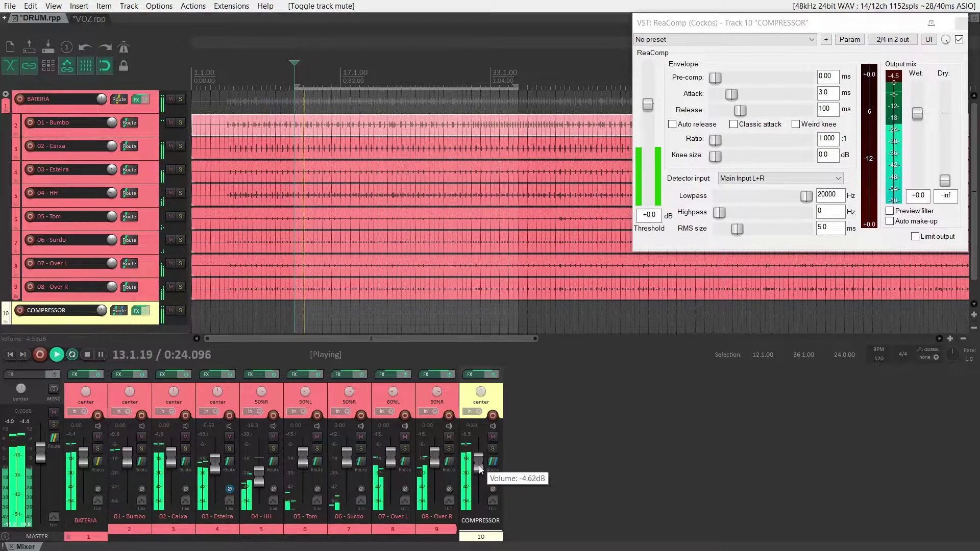
double_click(482, 501)
key(space)
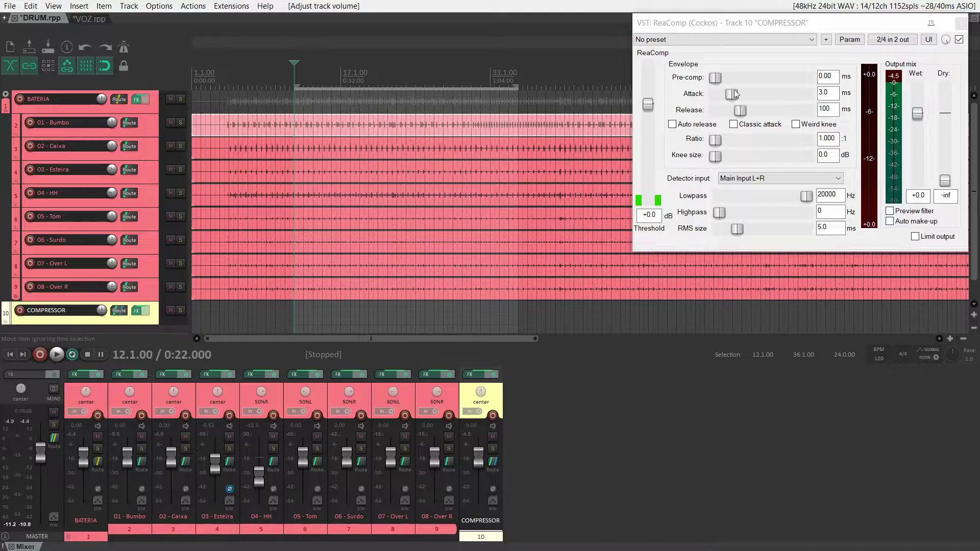
Set the attack to 0.1 ms and the ratio to 9:1 in the COMPRESSOR track's ReaComp
scroll(737, 97, down, 5)
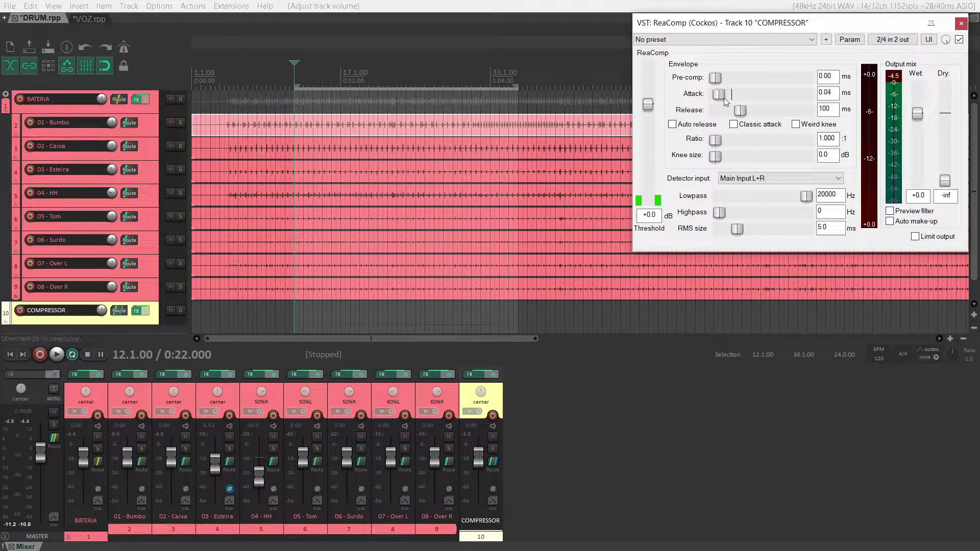
double_click(817, 95)
text(0.1)
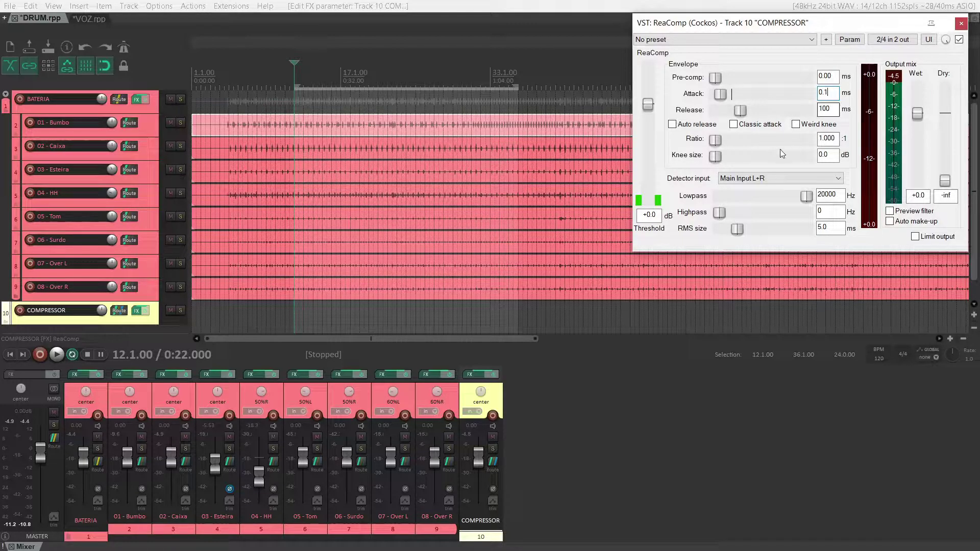
double_click(832, 139)
text(9)
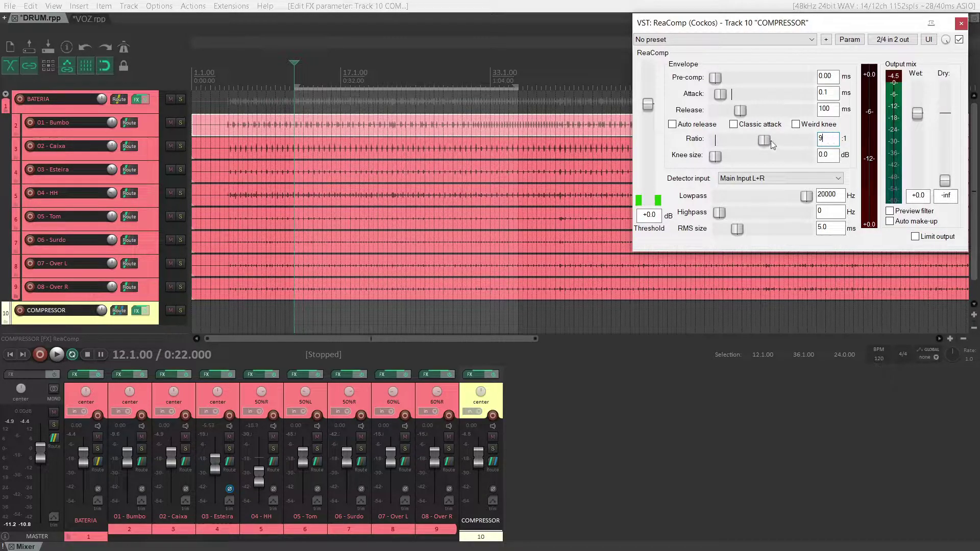
Lower the ReaComp threshold to about -28.7 dB and, during playback, shorten the attack to 0.02 ms and the release to 70 ms
drag(647, 105, 651, 167)
key(space)
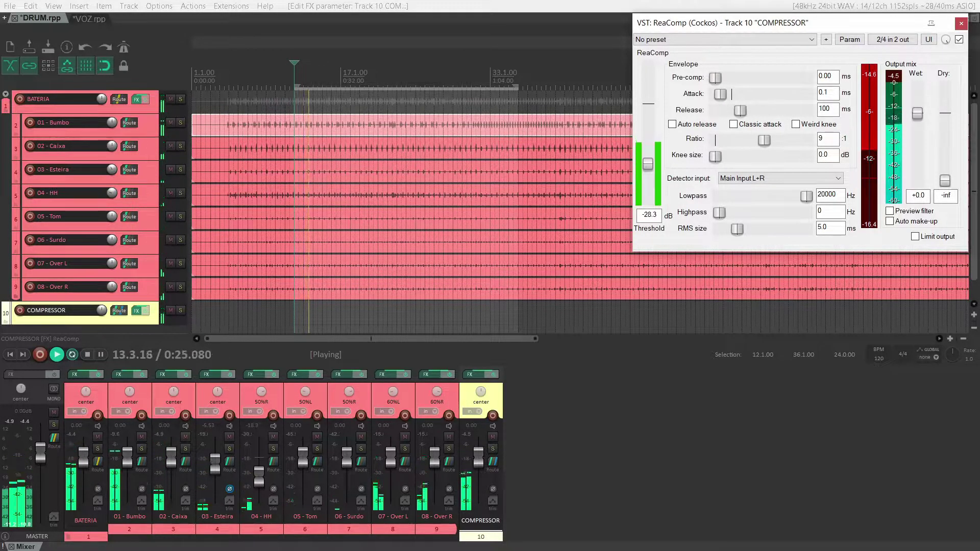
mouse_move(740, 110)
mouse_down()
mouse_move(768, 110)
mouse_move(731, 126)
mouse_move(720, 98)
mouse_move(740, 119)
mouse_up()
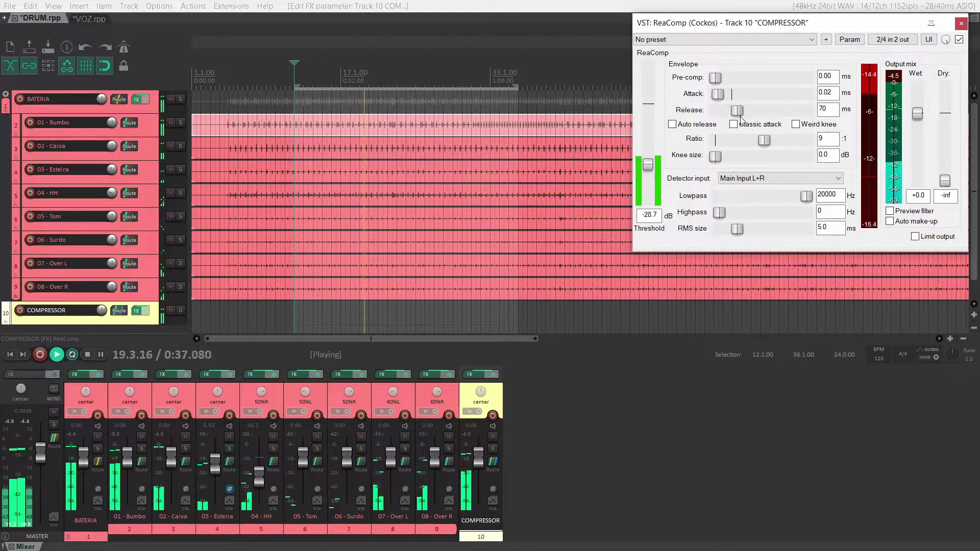
Compare the sound with ReaComp bypassed and re-enabled during playback, and lower its threshold to -30.4 dB
click(959, 40)
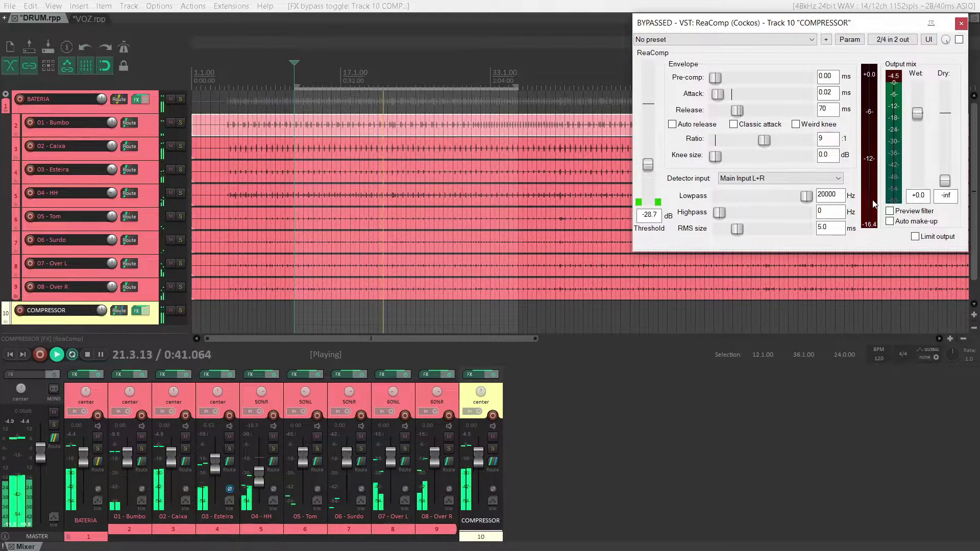
key(b)
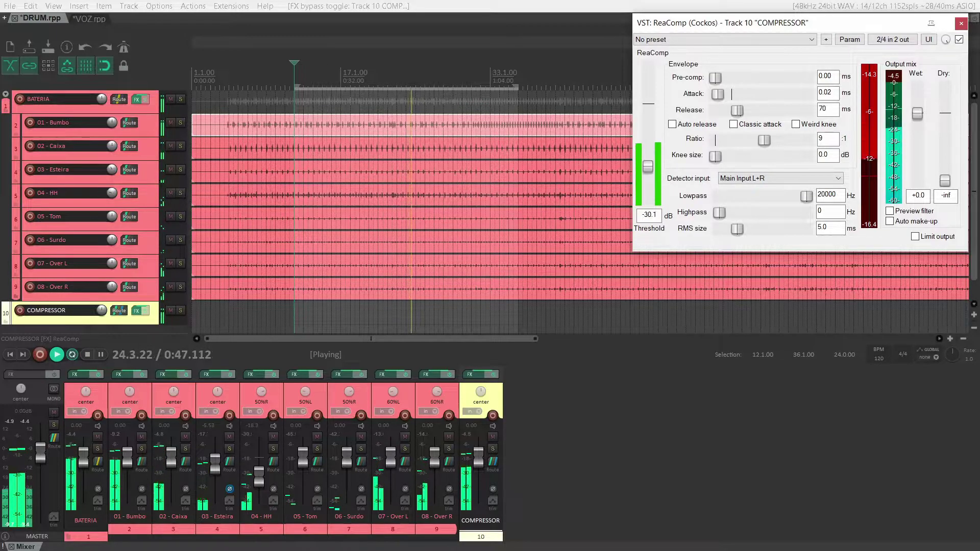
key(space)
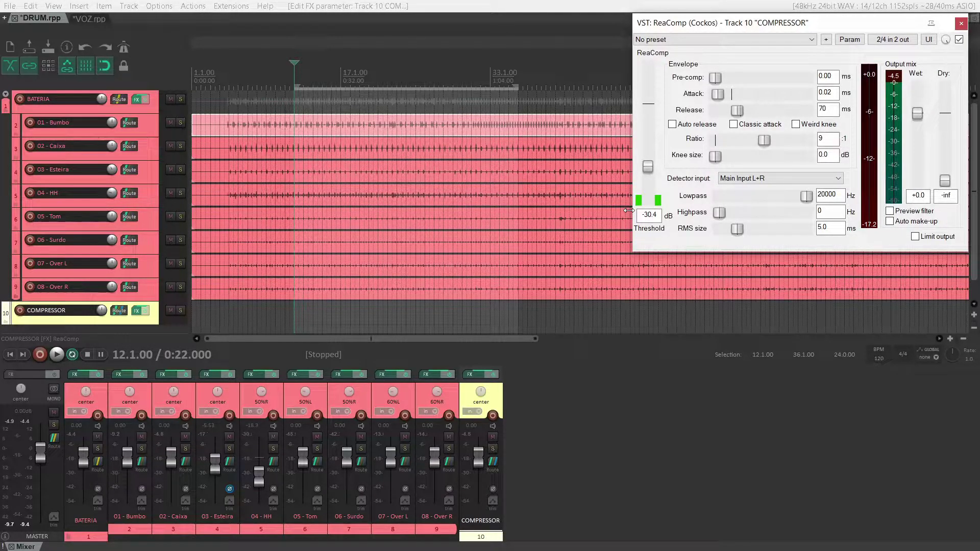
Pull the COMPRESSOR volume fader down to -inf and re-enable the master send of the BATERIA folder
drag(479, 461, 475, 513)
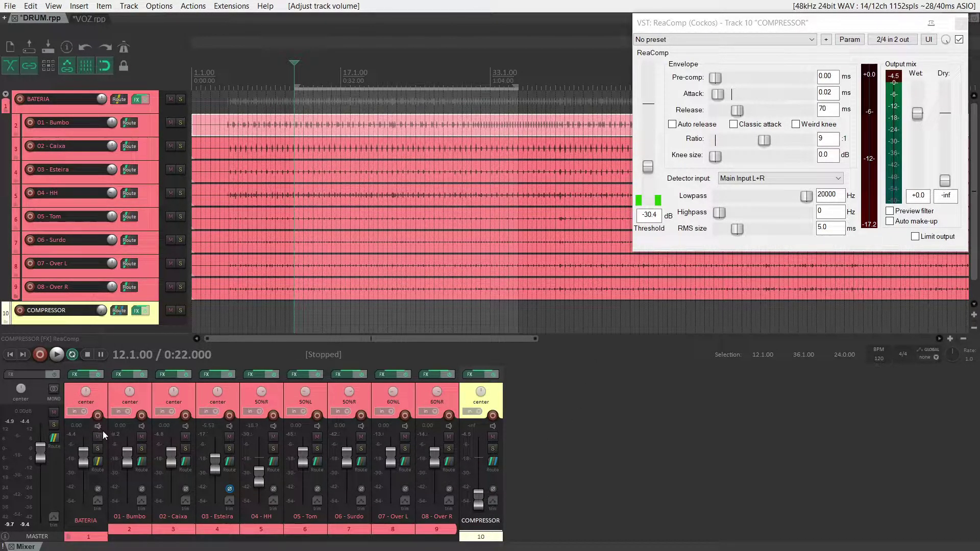
click(99, 464)
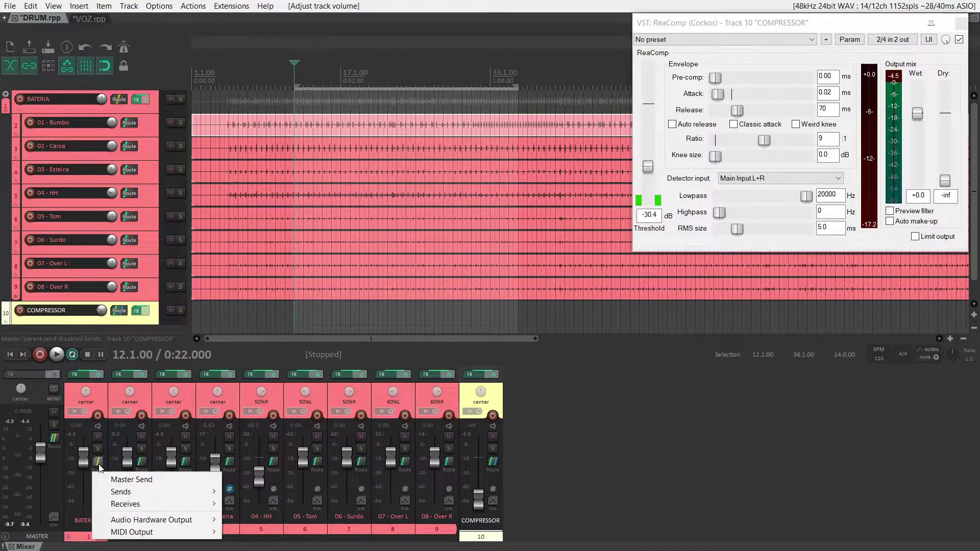
click(123, 481)
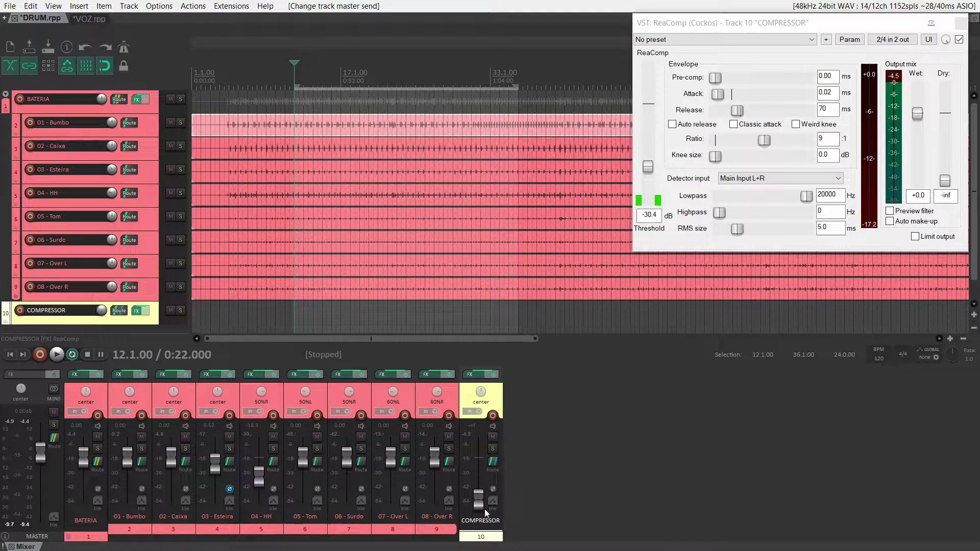
Play the mix and blend in the COMPRESSOR track by raising its volume fader to about -3.7 dB
mouse_move(474, 506)
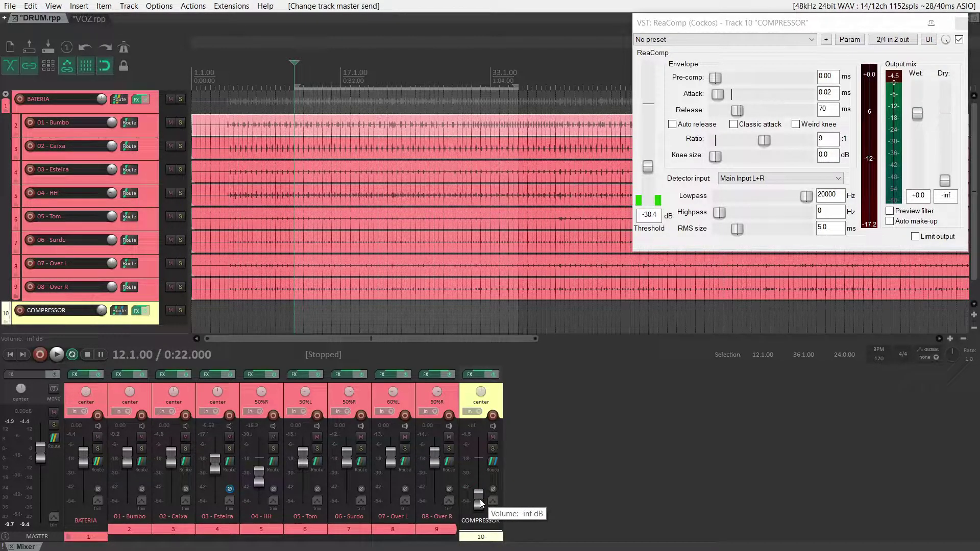
key(space)
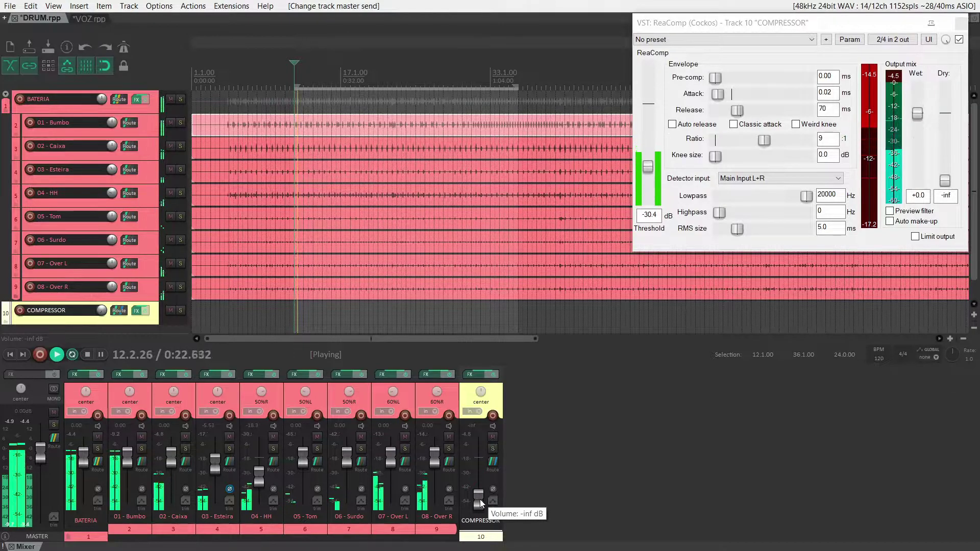
drag(479, 496, 479, 459)
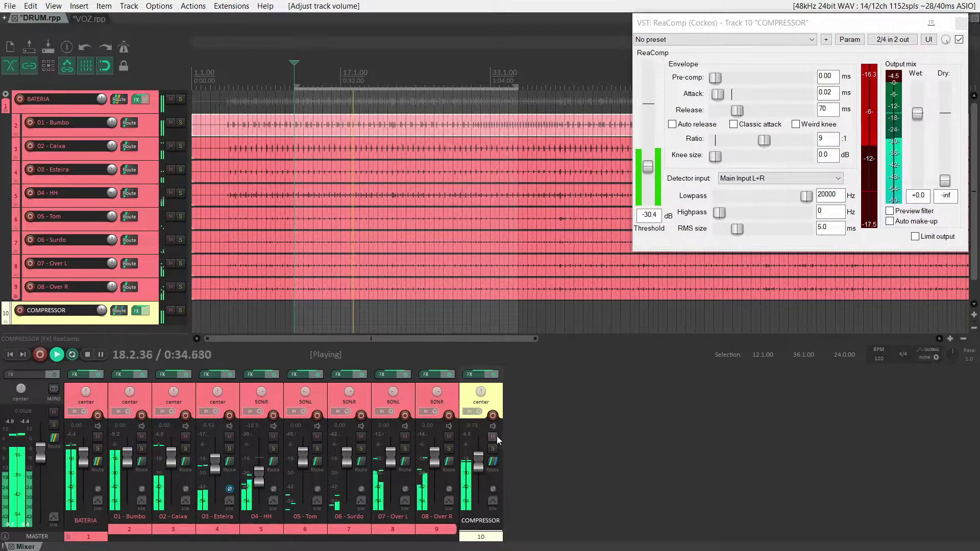
Compare the mix with the COMPRESSOR track muted and unmuted, raise its volume to 0 dB, and stop playback with it unmuted
click(492, 436)
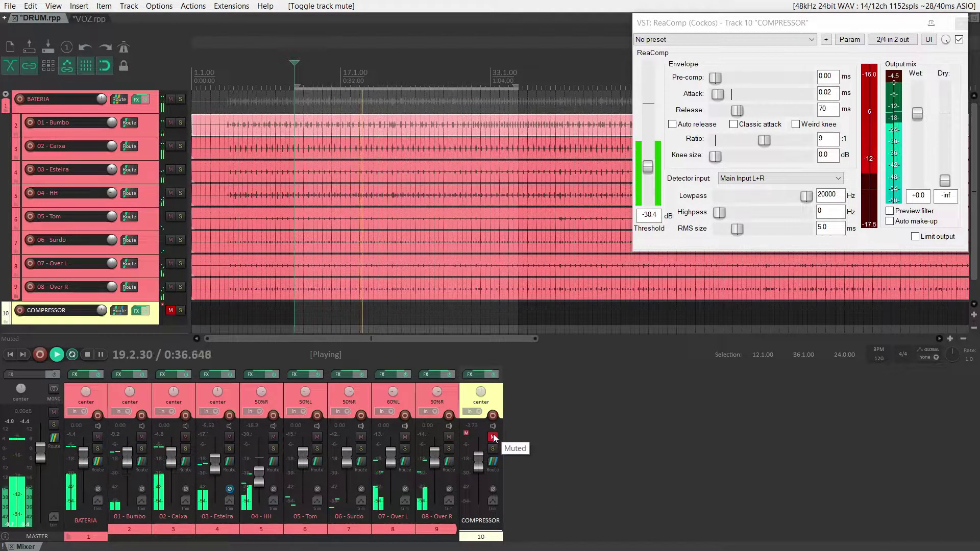
click(493, 436)
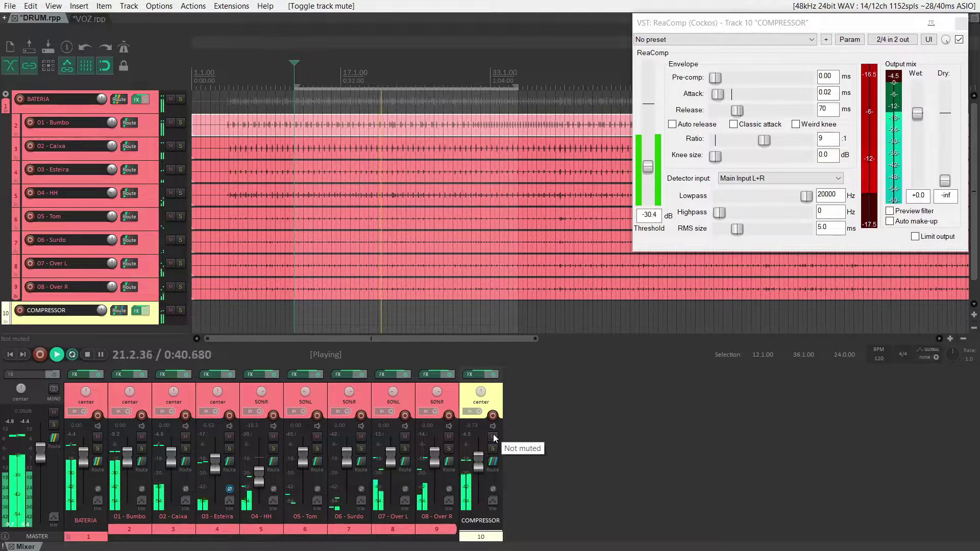
click(494, 437)
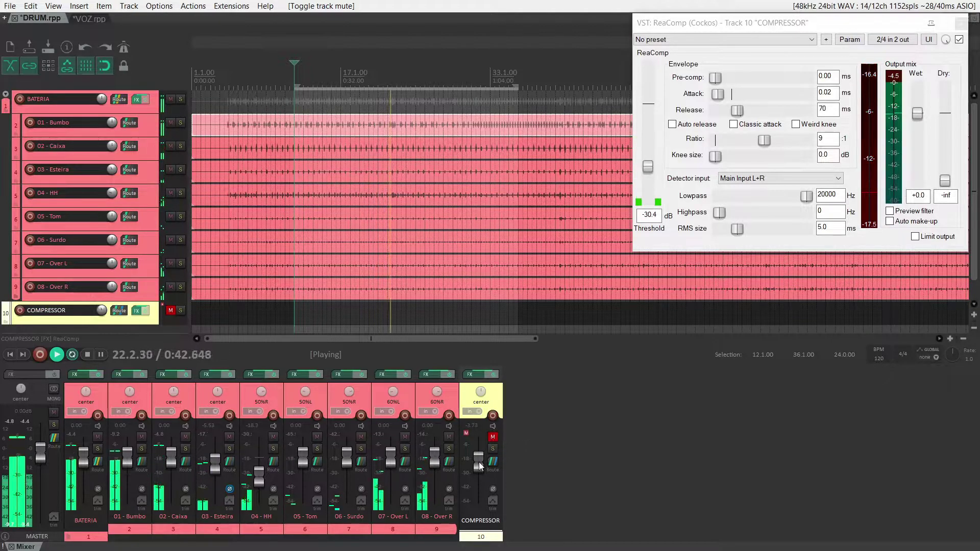
click(493, 438)
click(492, 437)
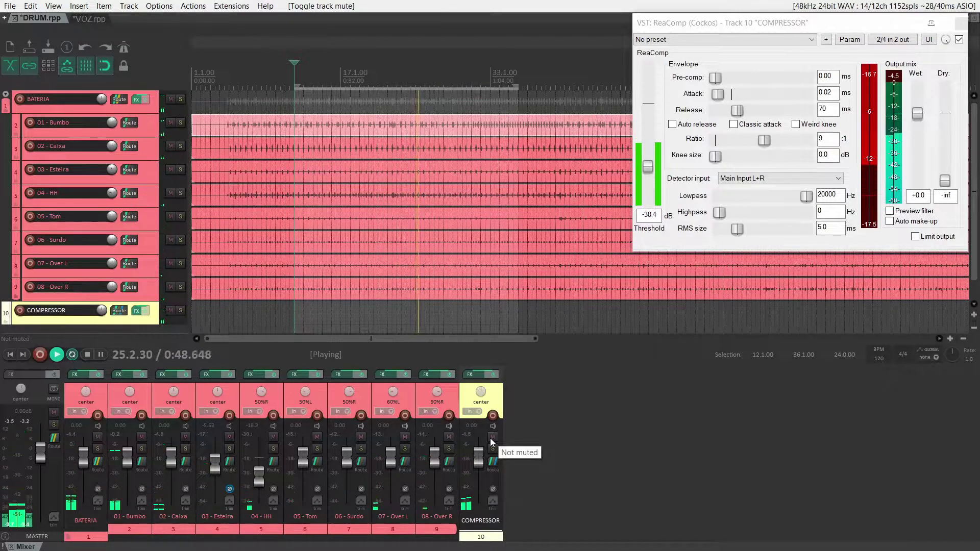
click(491, 437)
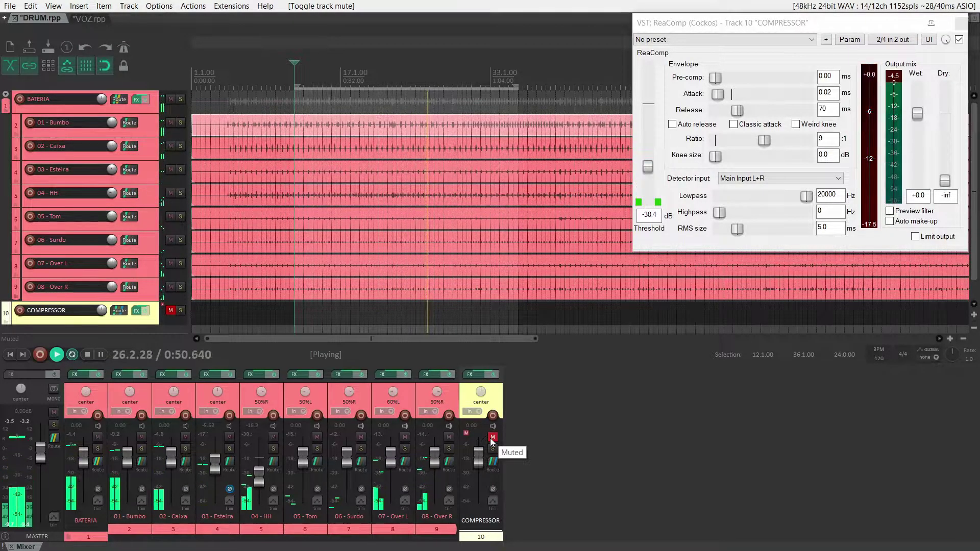
click(491, 437)
key(space)
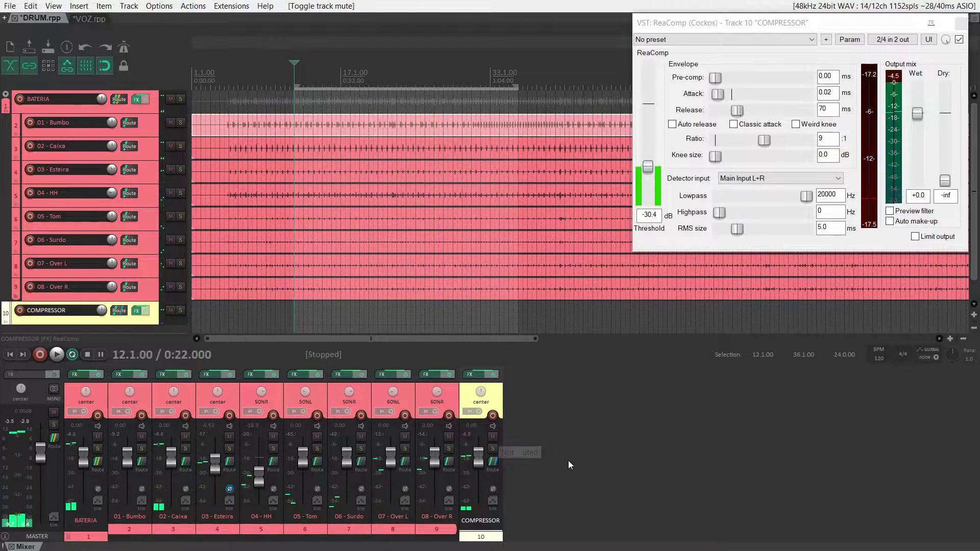